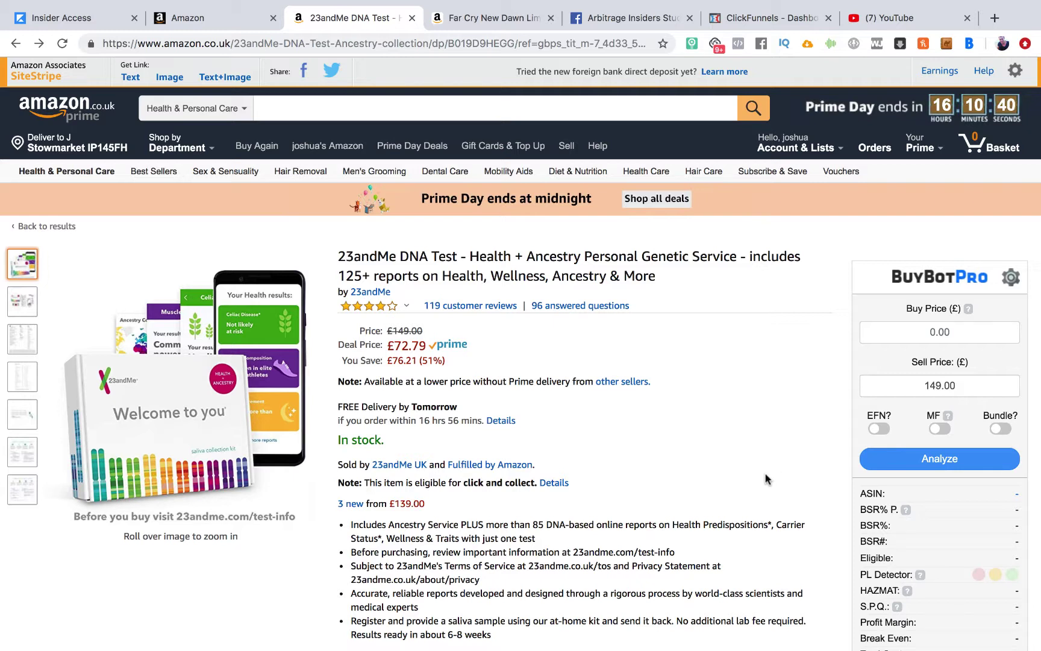
- Find and highlight the £72.79 deal price on the Amazon listing
scroll(766, 480, "down", 2)
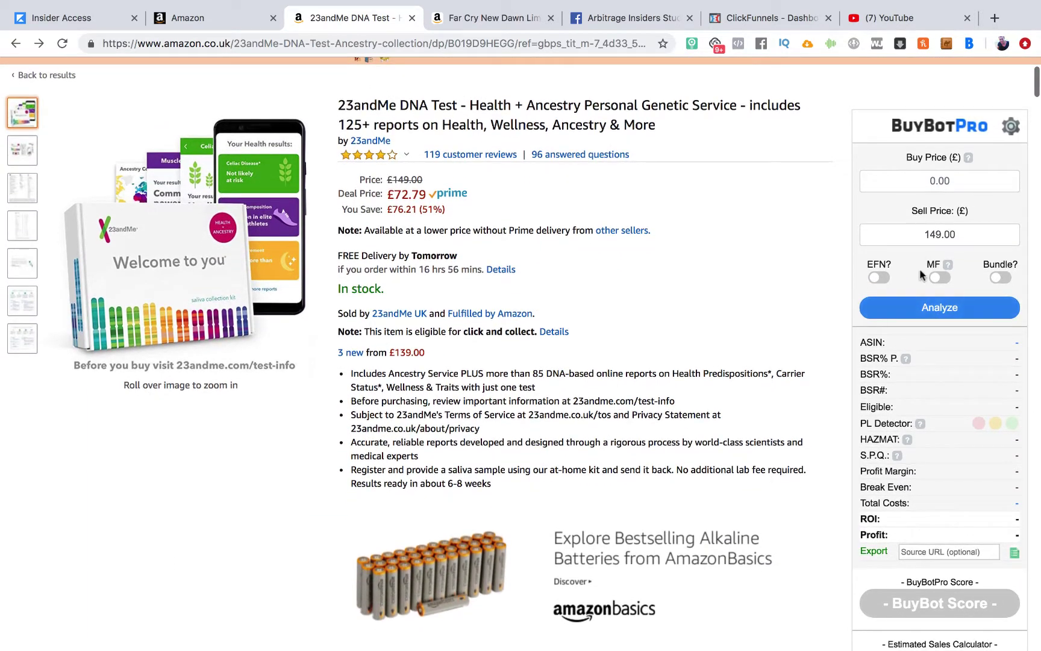
scroll(851, 503, "down", 10)
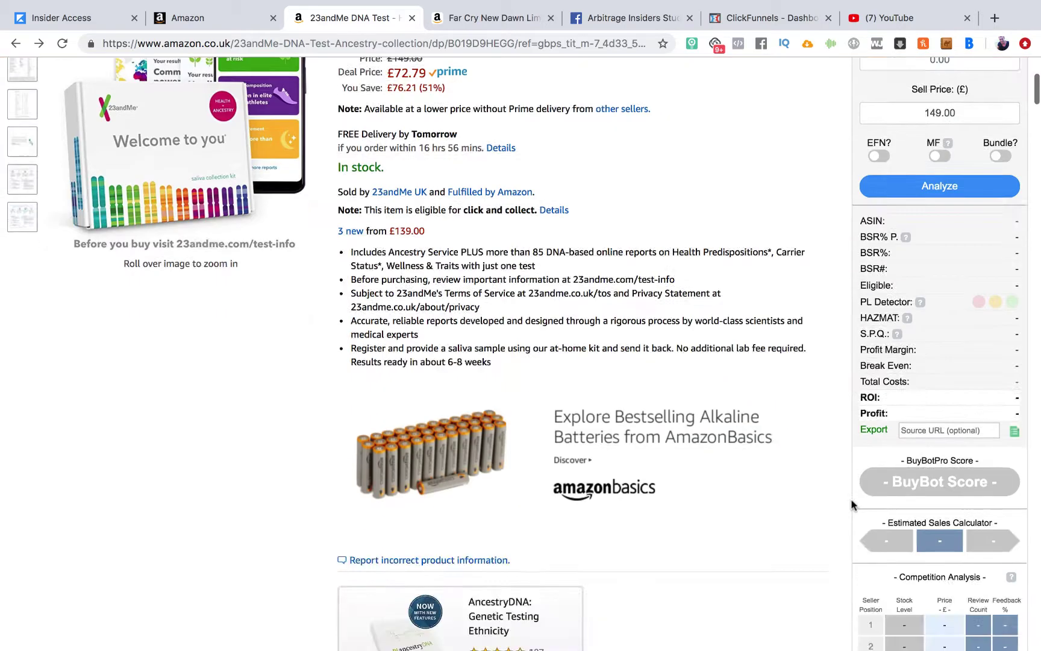
scroll(851, 504, "down", 10)
scroll(851, 503, "up", 2)
scroll(852, 504, "up", 20)
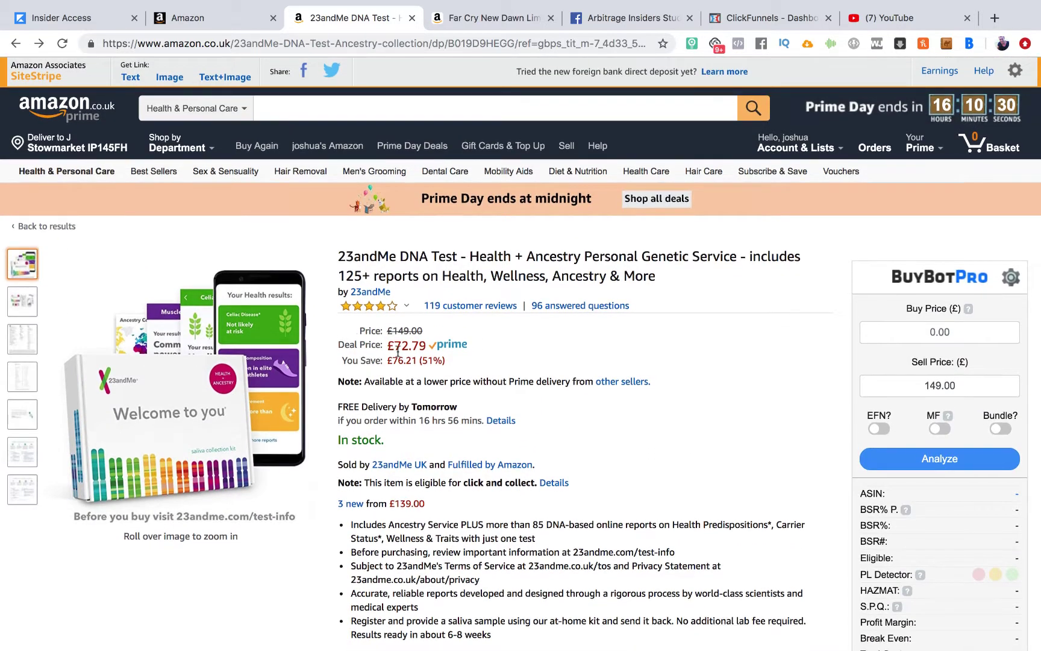
left_click_drag(395, 345, 432, 349)
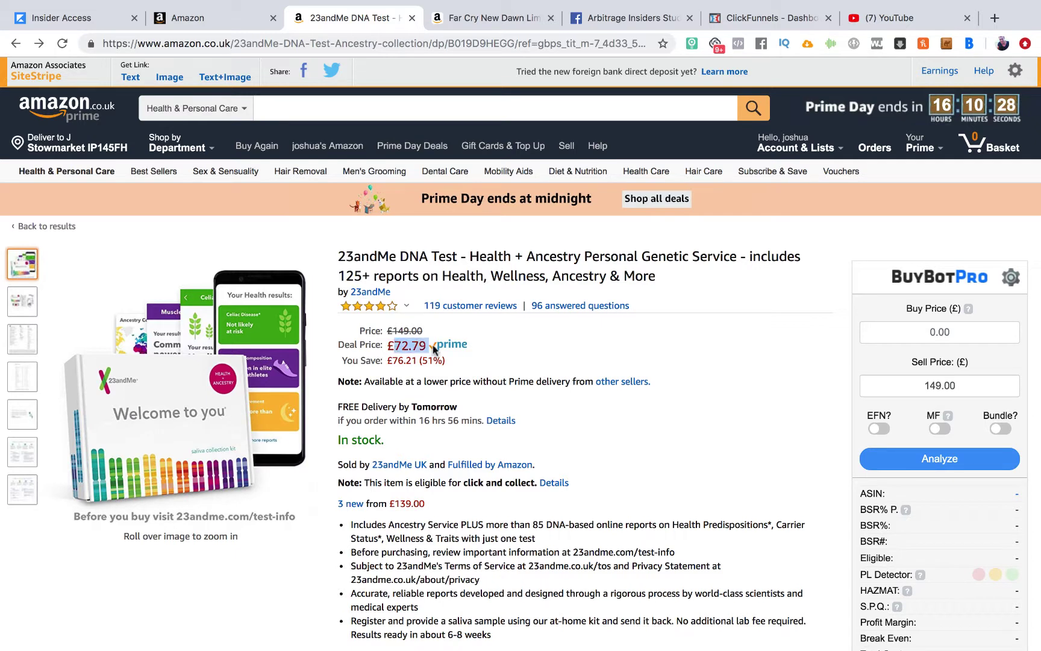
left_click(753, 381)
- Enter 72.79 as the BuyBotPro buy price and run the analysis
left_click(939, 336)
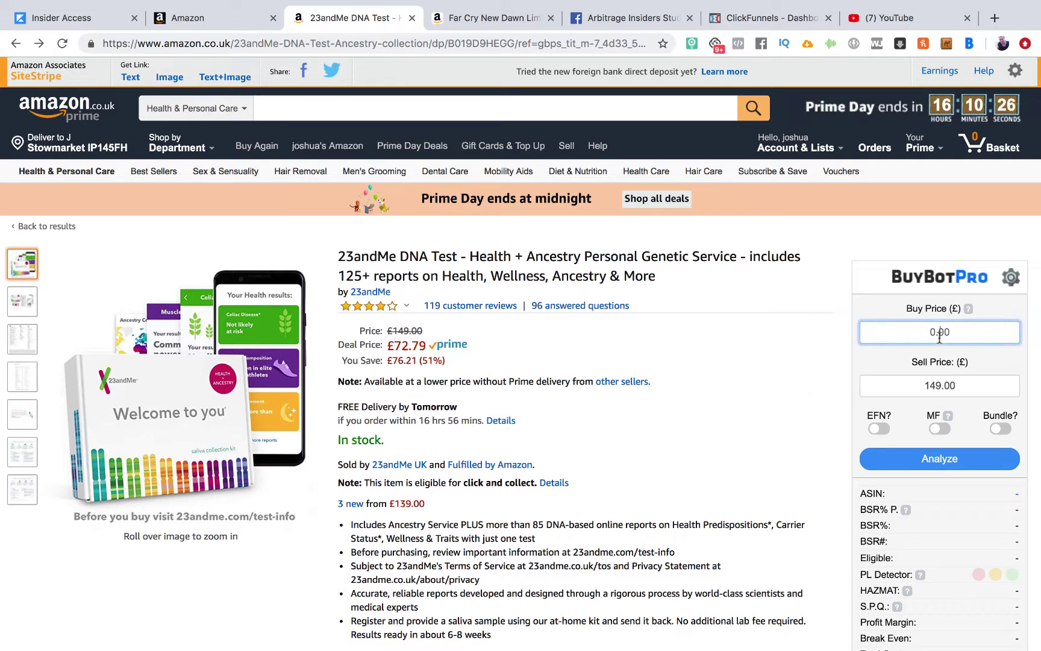
type("72.79")
key("BackSpace")
type("9")
left_click(923, 459)
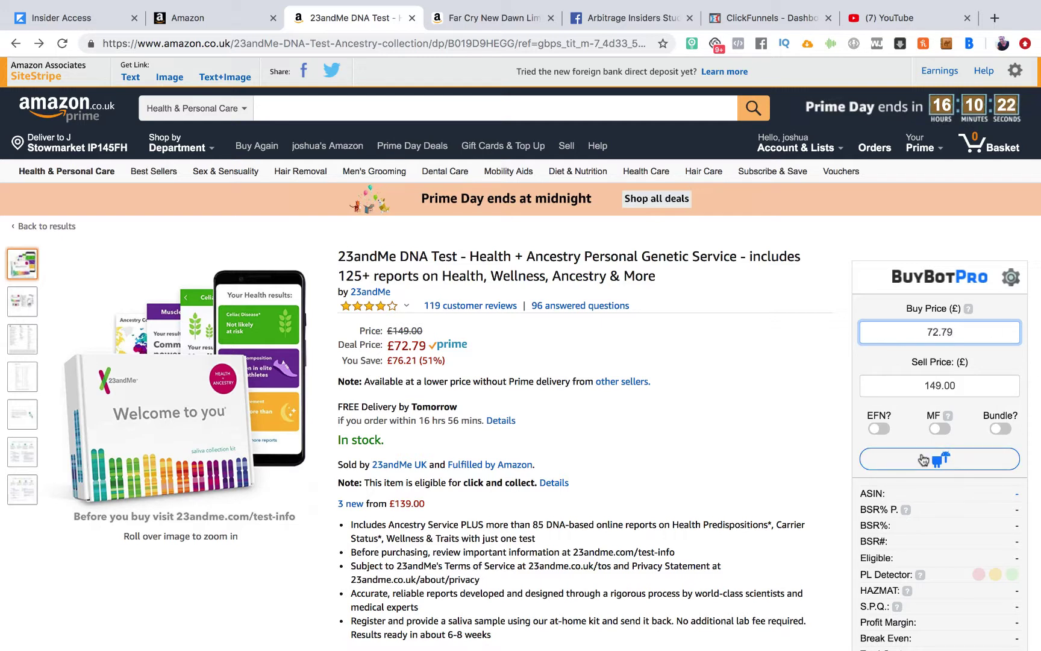
- Review the results, highlighting the £51.79 profit and 71.15% ROI figures
scroll(951, 432, "down", 3)
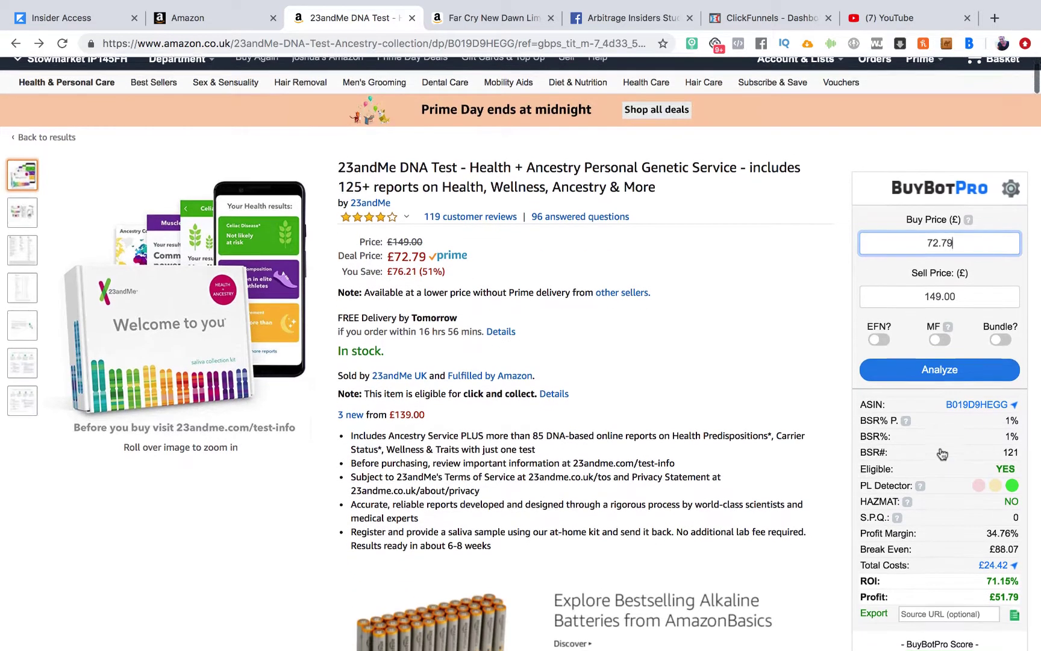
left_click_drag(996, 573, 1018, 560)
left_click(1018, 561)
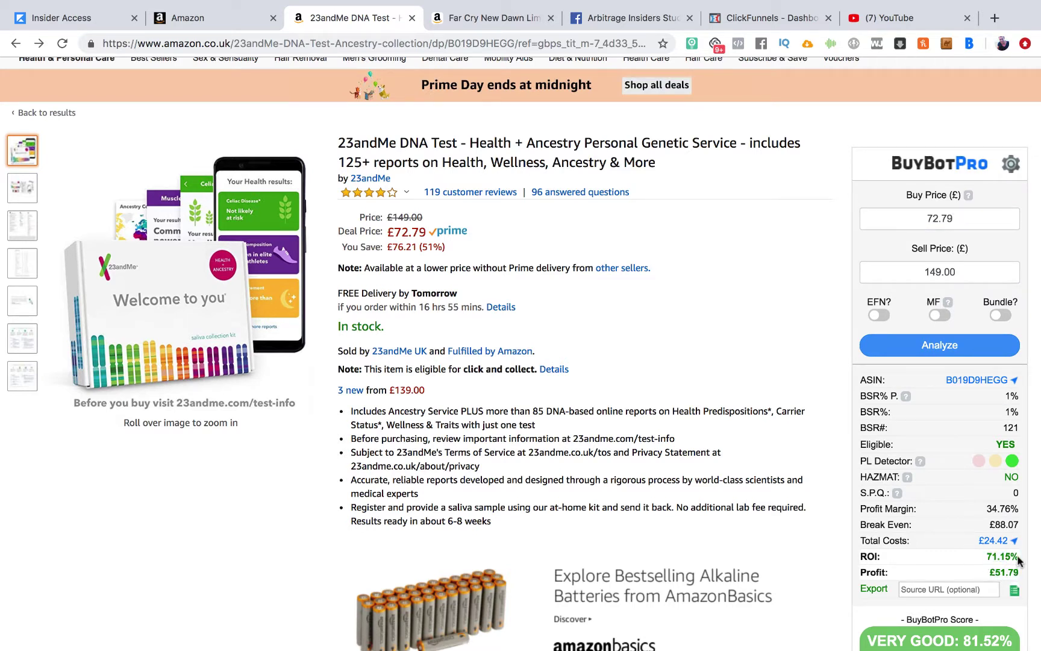
mouse_move(1000, 541)
left_click_drag(1005, 412, 1012, 414)
mouse_move(1005, 428)
left_mouse_down()
mouse_move(1016, 429)
mouse_move(1013, 447)
left_mouse_up()
left_click(998, 431)
left_click(1013, 463)
left_click_drag(995, 524, 1016, 528)
scroll(1006, 521, "down", 3)
left_click_drag(914, 529, 982, 532)
left_click(982, 533)
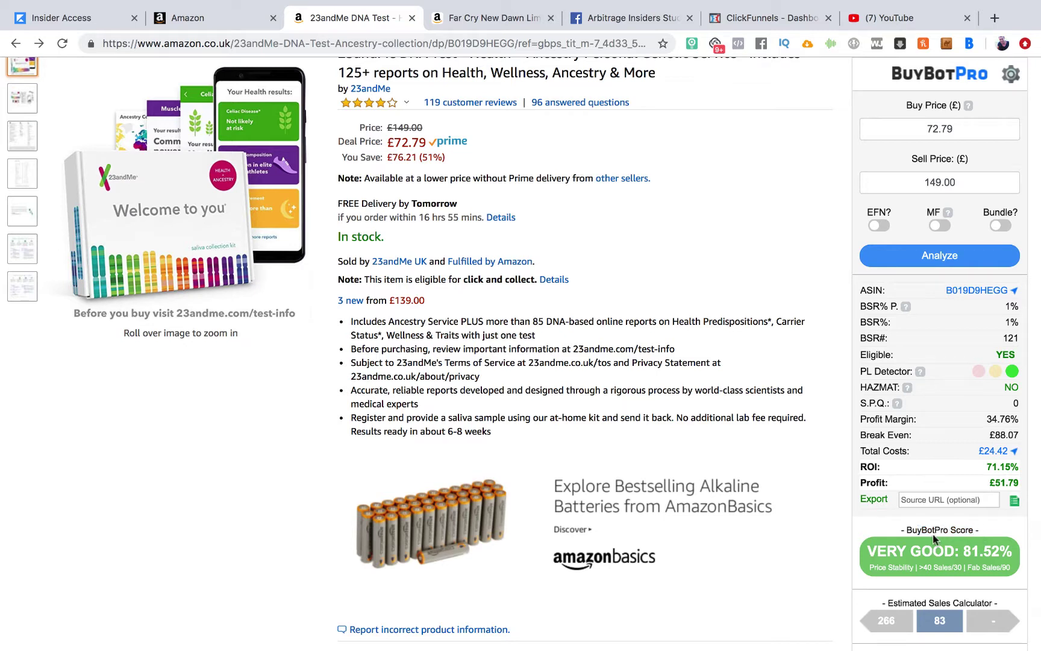
mouse_move(892, 551)
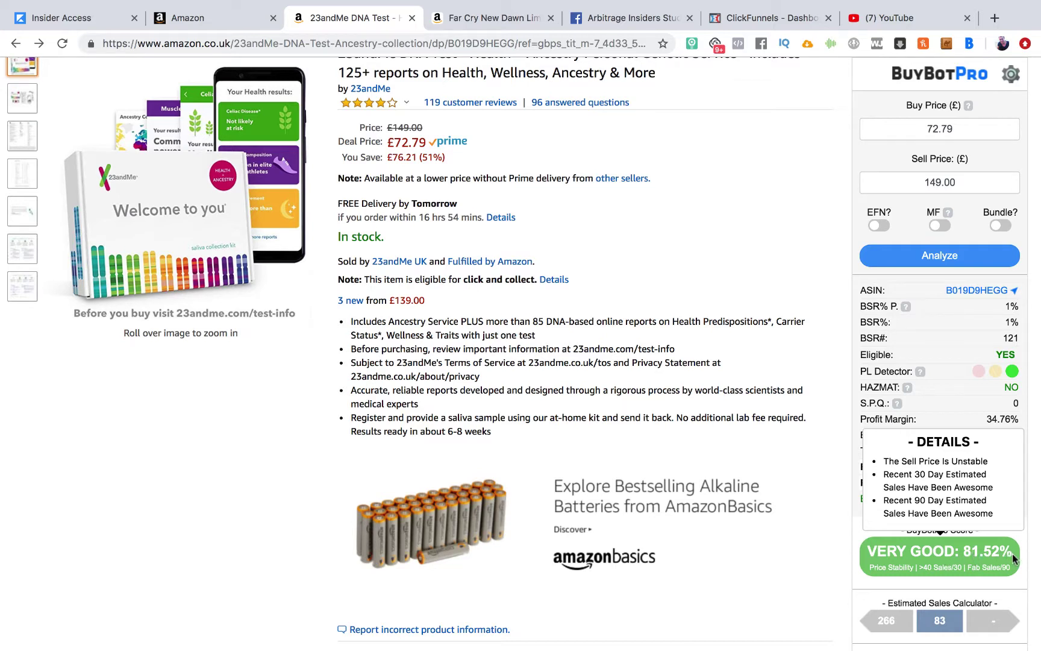
scroll(1022, 567, "down", 1)
scroll(1022, 566, "down", 5)
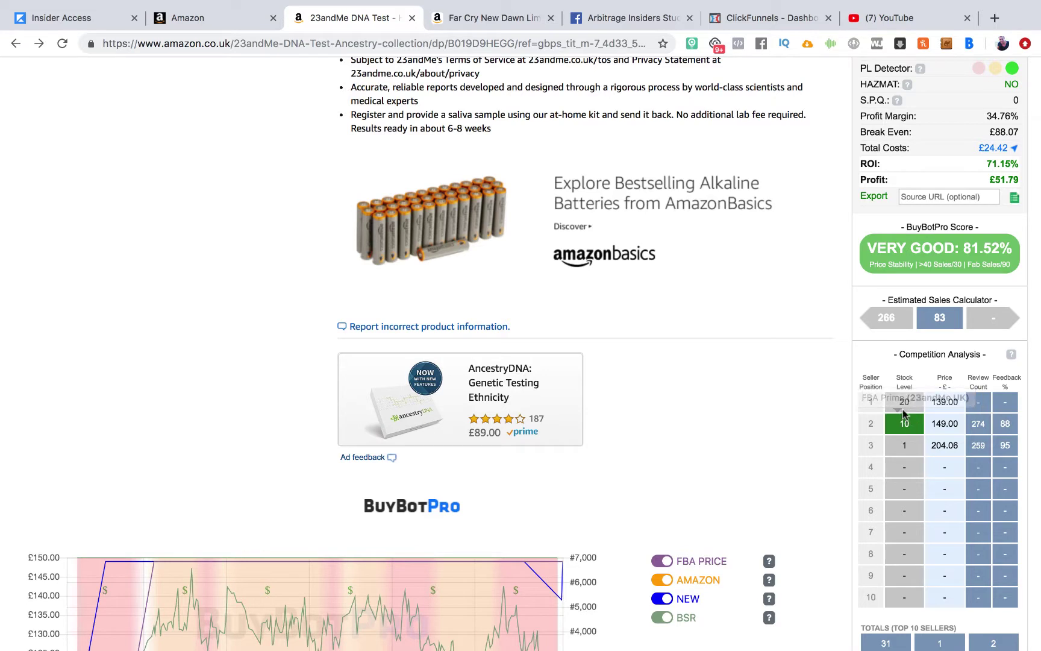
mouse_move(911, 403)
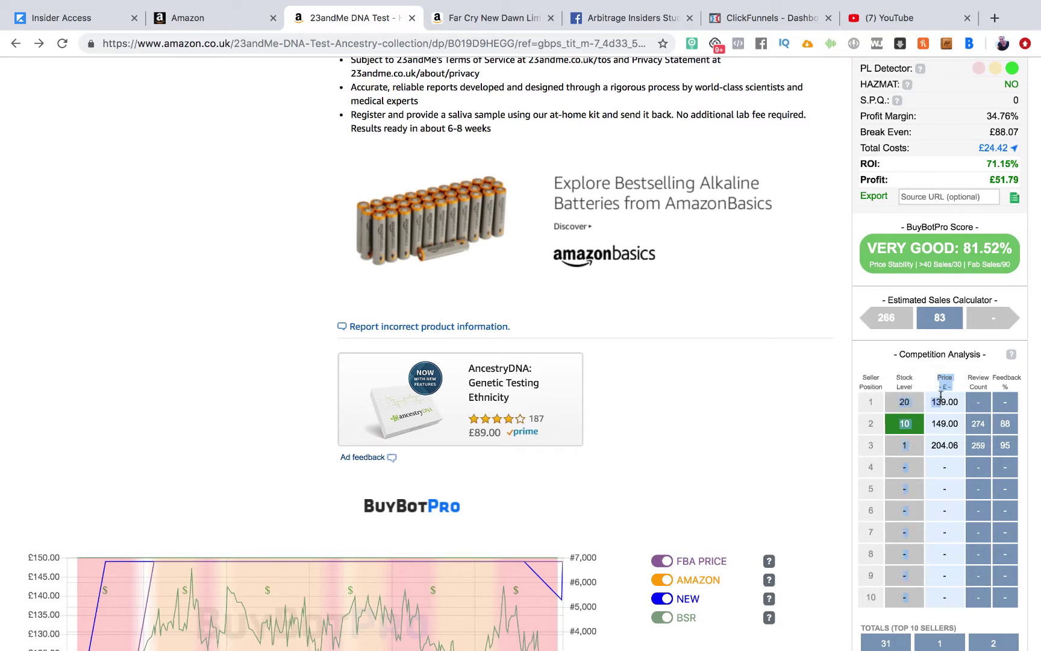
scroll(949, 375, "up", 10)
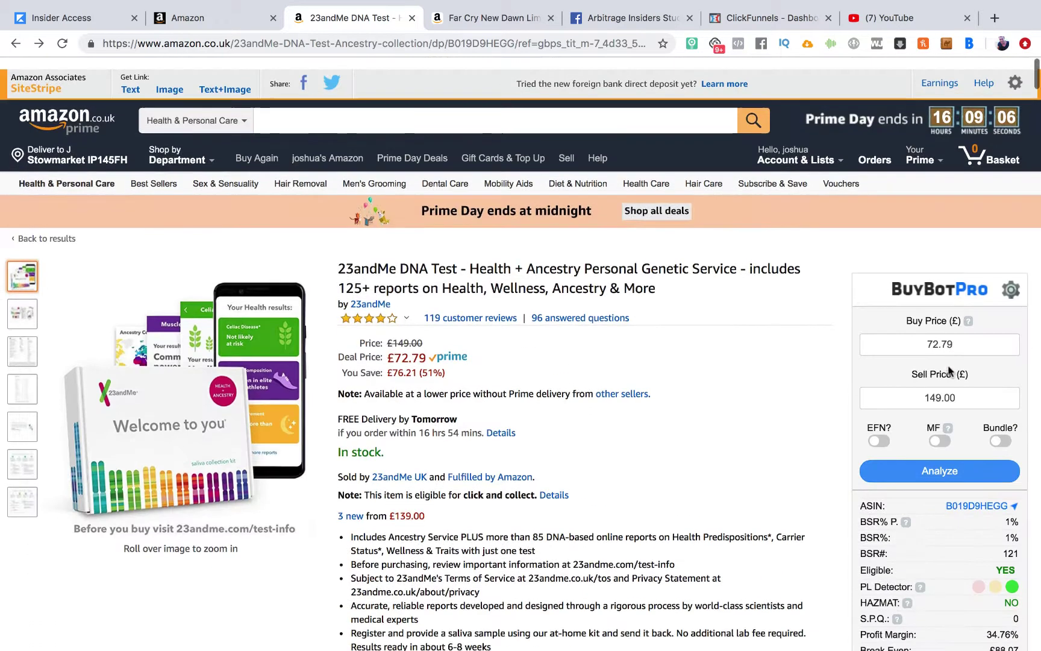
left_click_drag(925, 386, 958, 385)
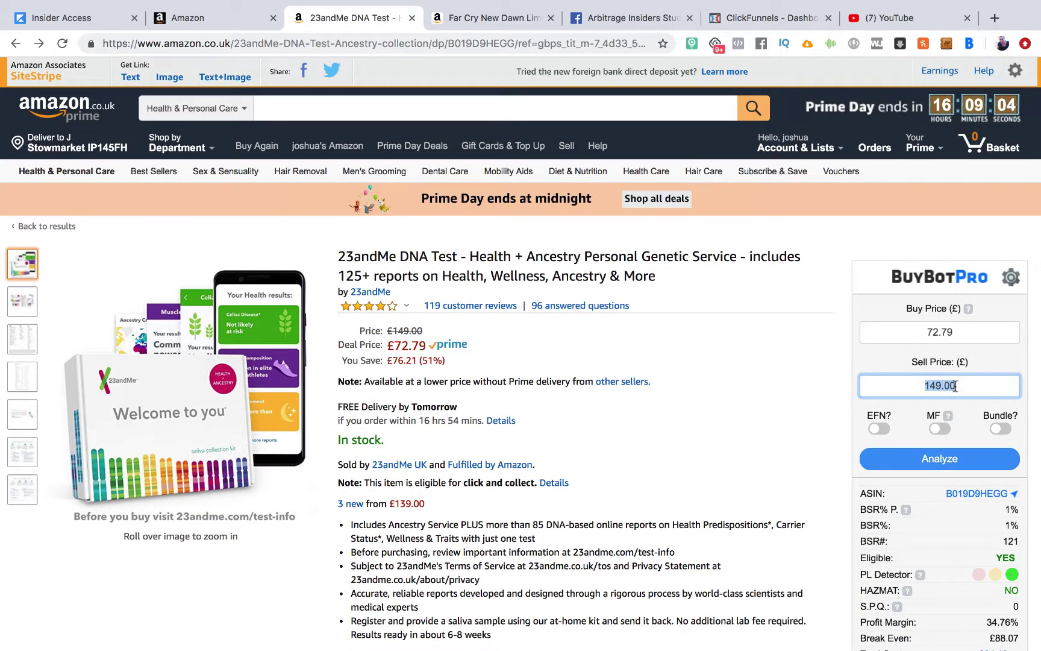
left_click(838, 410)
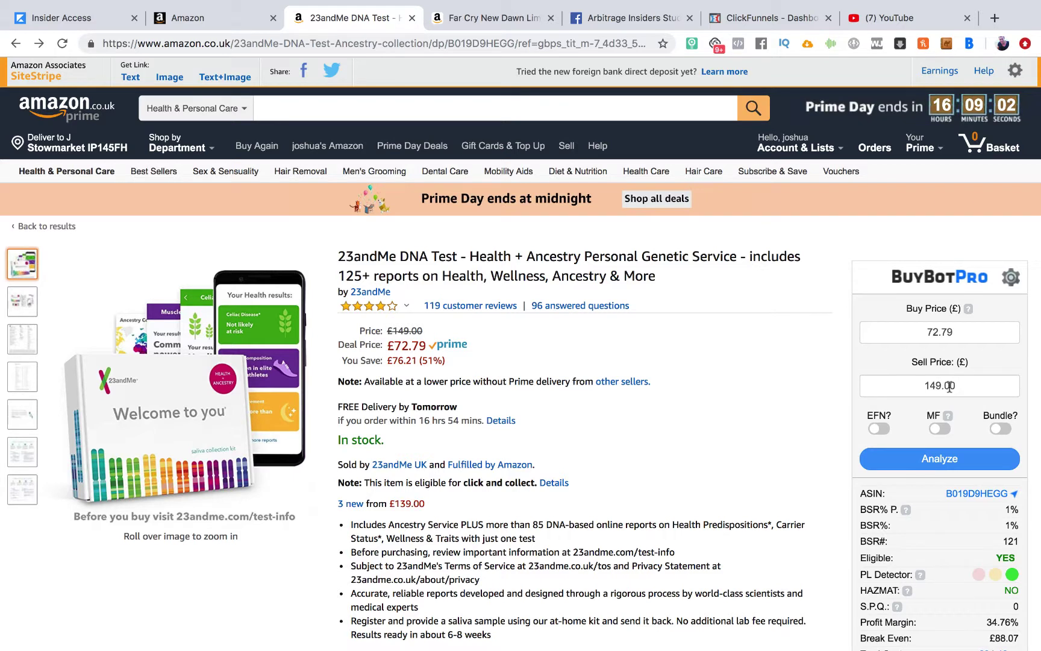
scroll(947, 386, "down", 3)
scroll(949, 388, "down", 8)
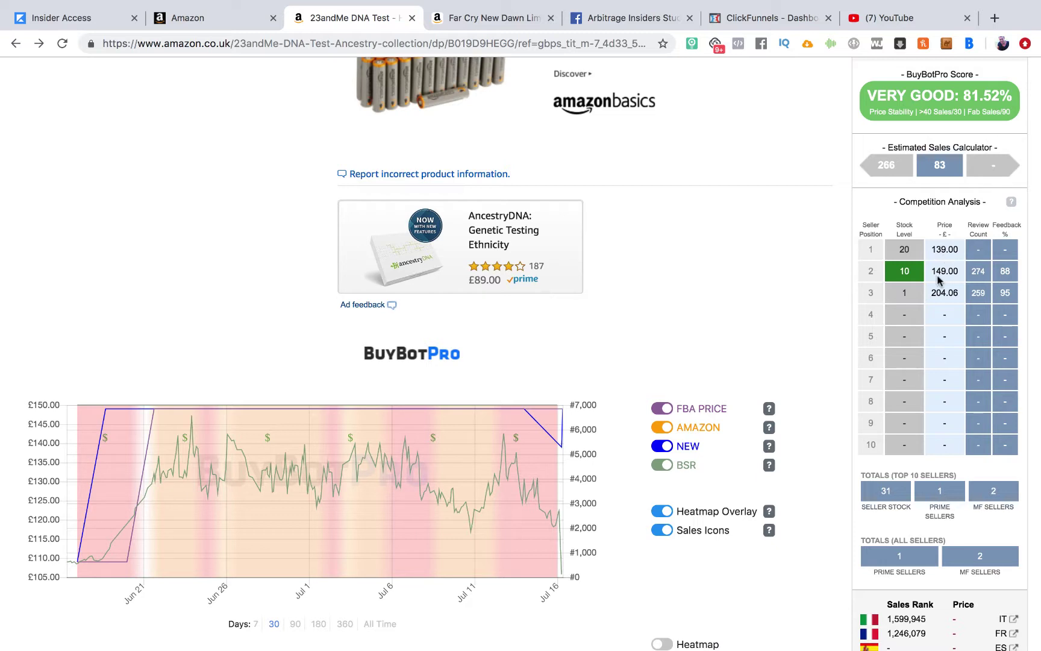
left_click_drag(931, 271, 954, 275)
mouse_move(898, 296)
scroll(856, 356, "down", 3)
scroll(855, 356, "down", 3)
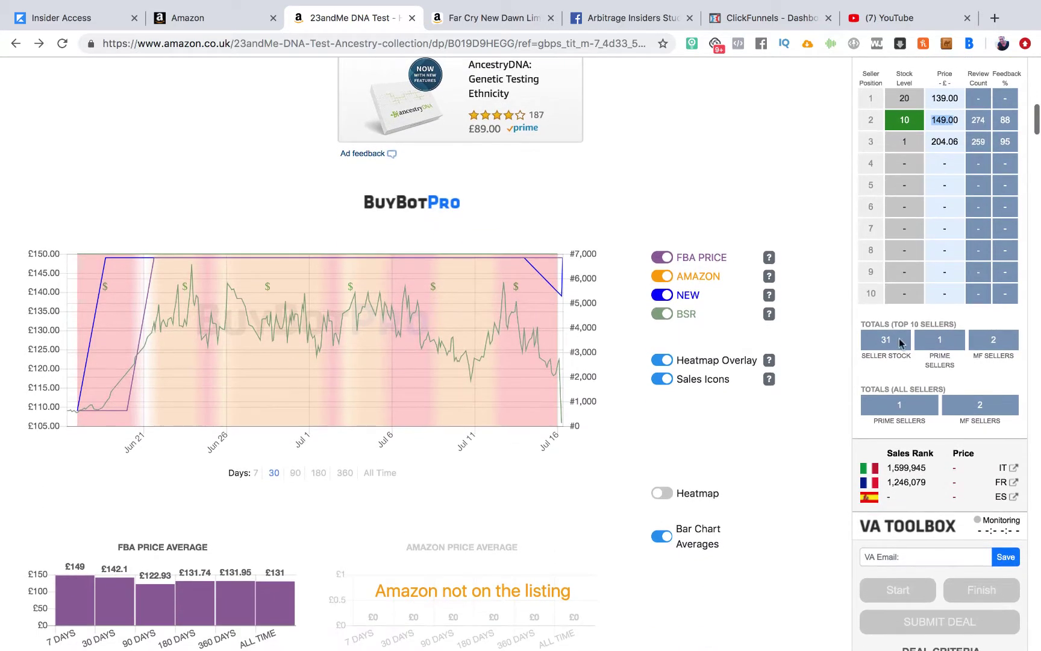
scroll(931, 350, "down", 3)
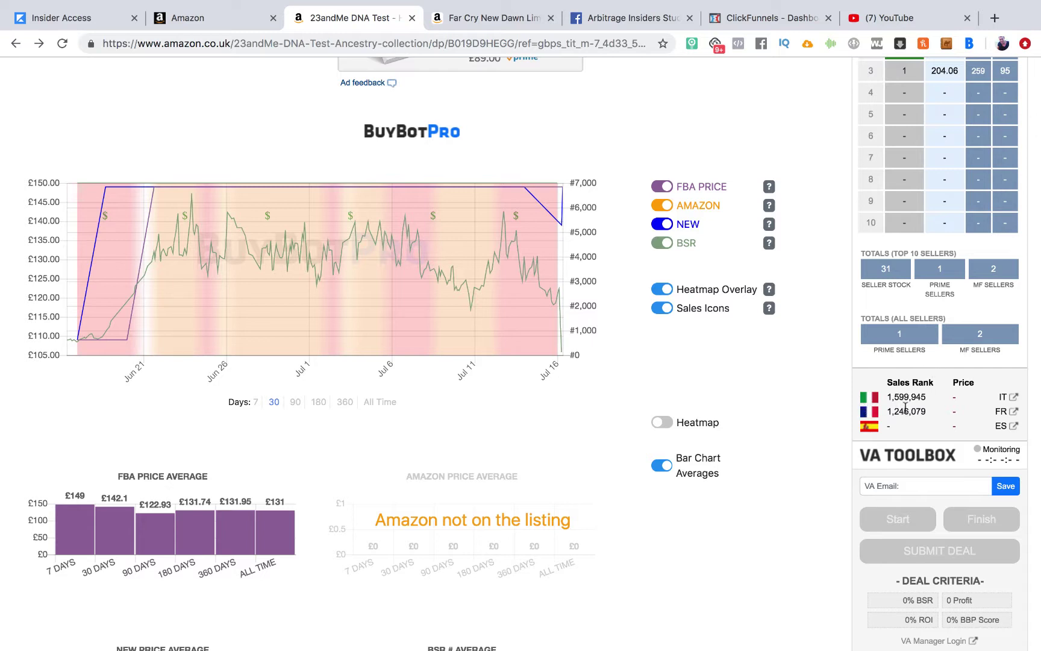
scroll(887, 417, "down", 3)
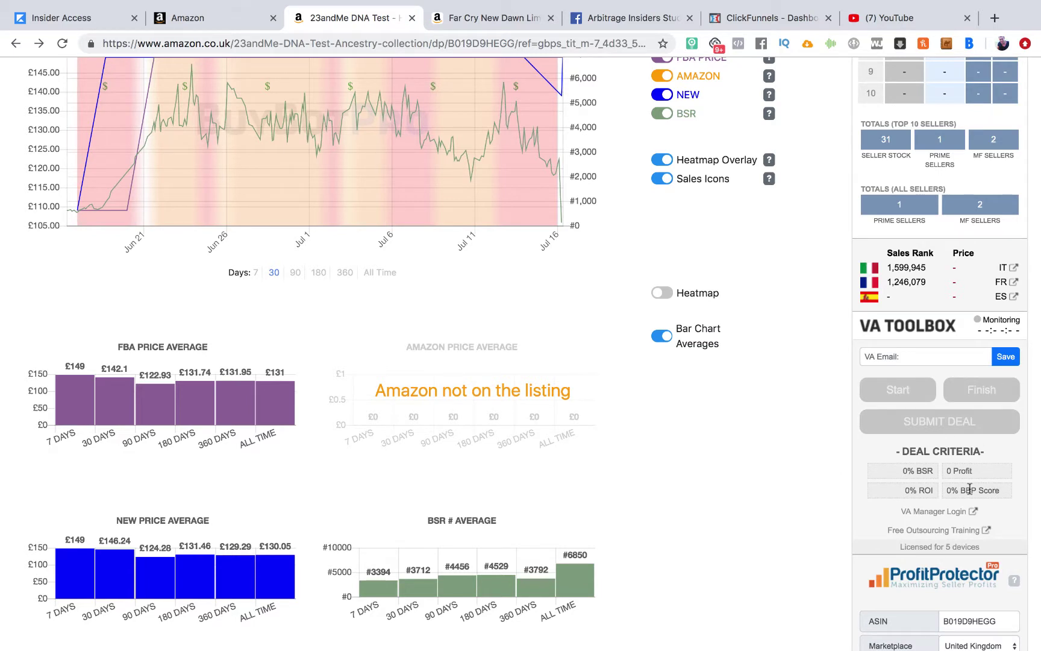
scroll(885, 556, "down", 2)
scroll(884, 556, "down", 1)
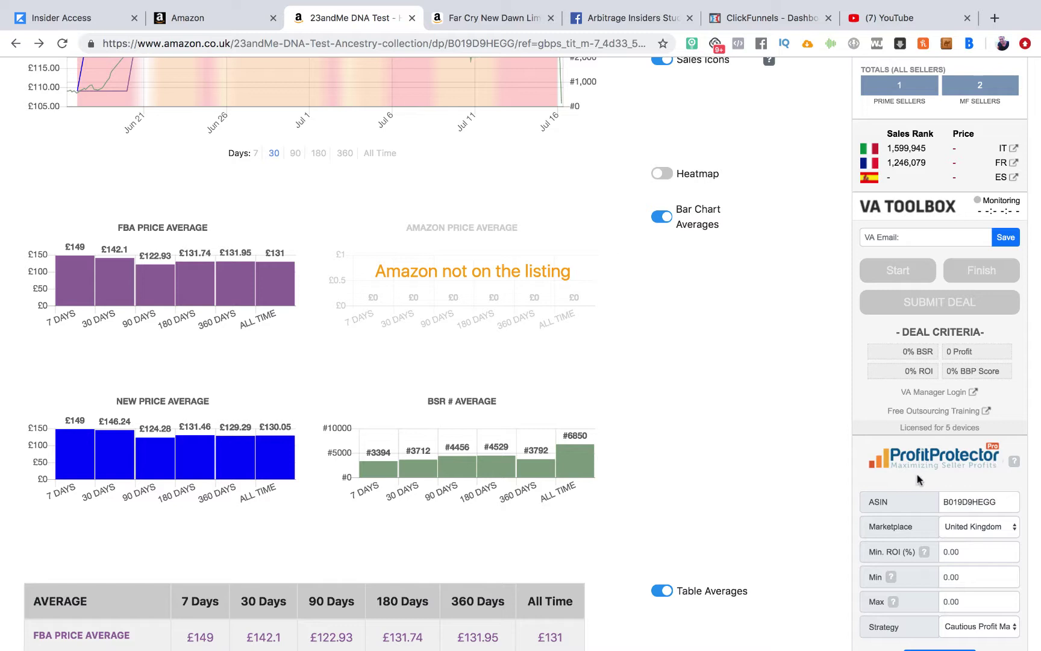
scroll(735, 492, "up", 4)
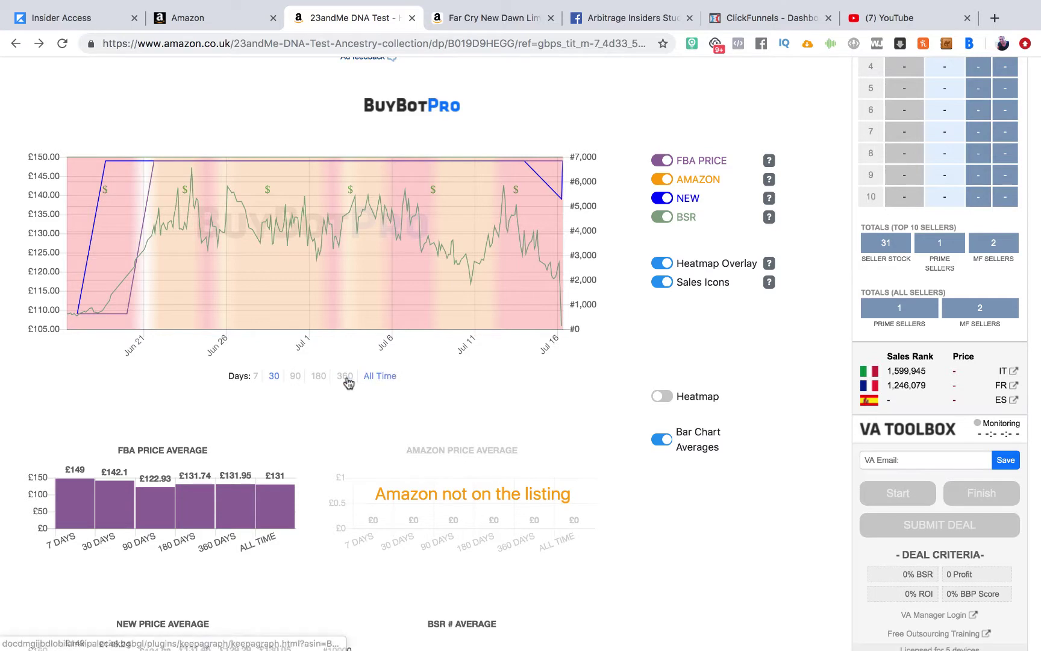
- Switch the BuyBotPro price chart to 180 days and review the VERY GOOD 81.52% rating
left_click(320, 377)
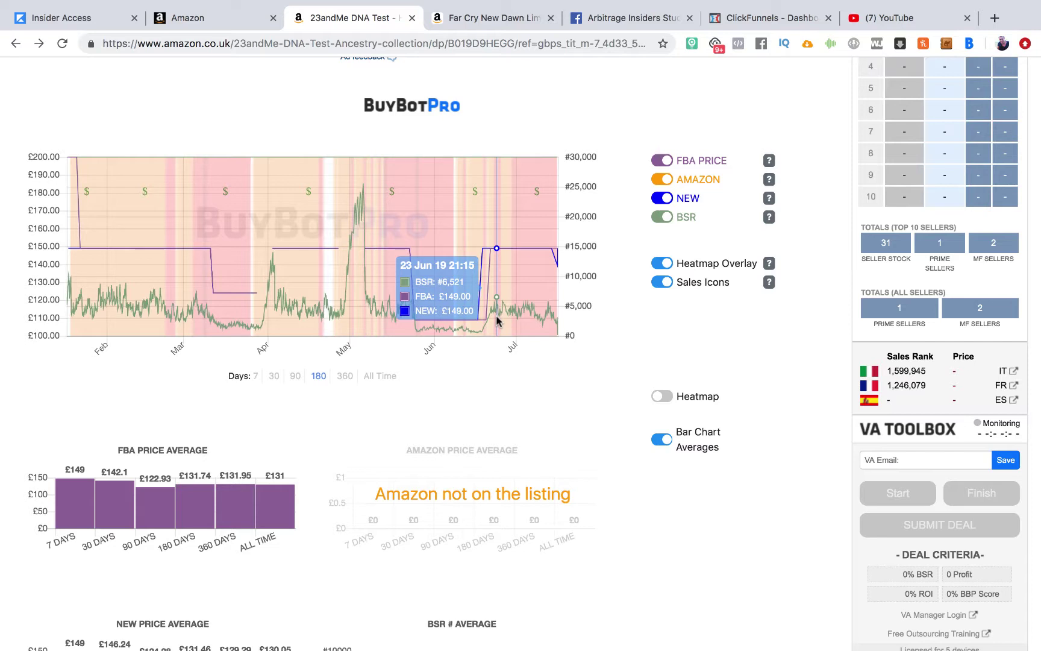
scroll(295, 523, "down", 3)
scroll(416, 542, "down", 9)
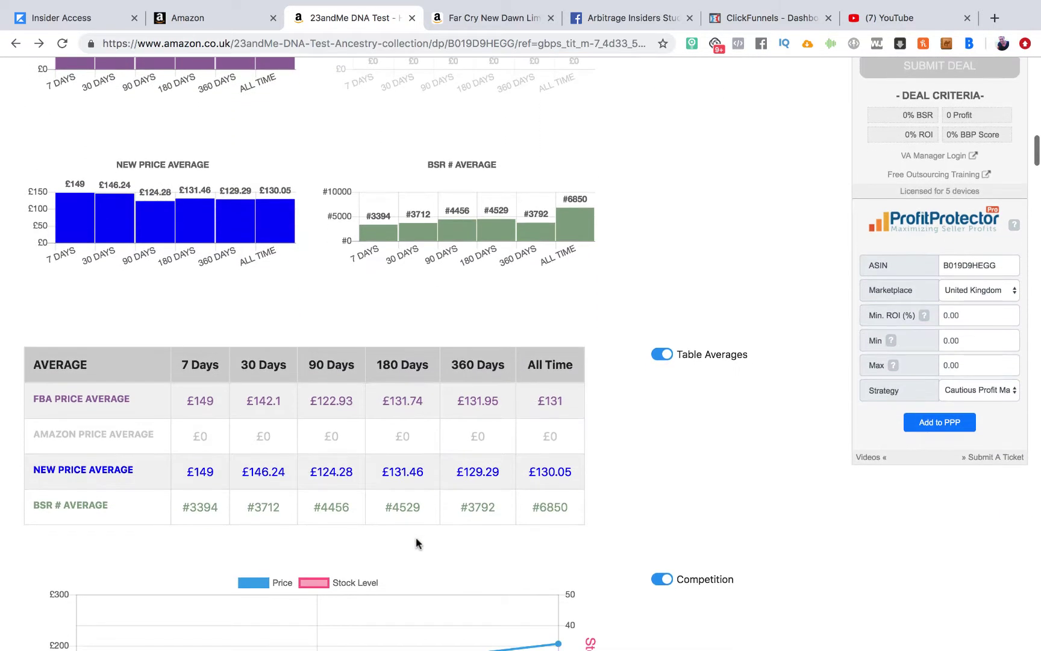
scroll(416, 543, "down", 6)
scroll(416, 543, "down", 8)
scroll(694, 390, "up", 20)
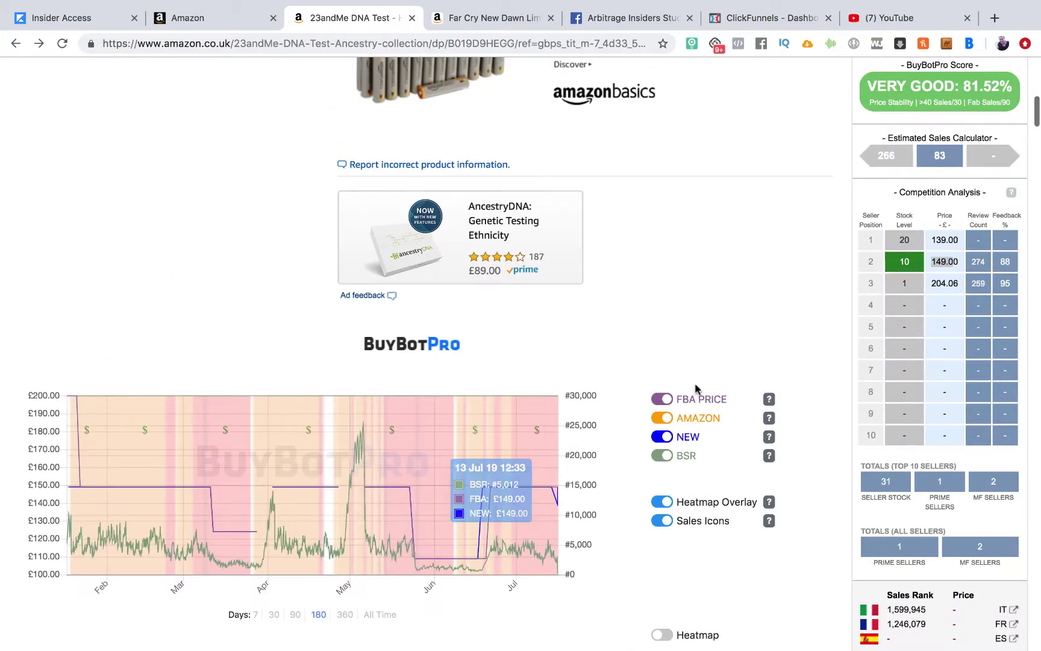
scroll(750, 360, "up", 10)
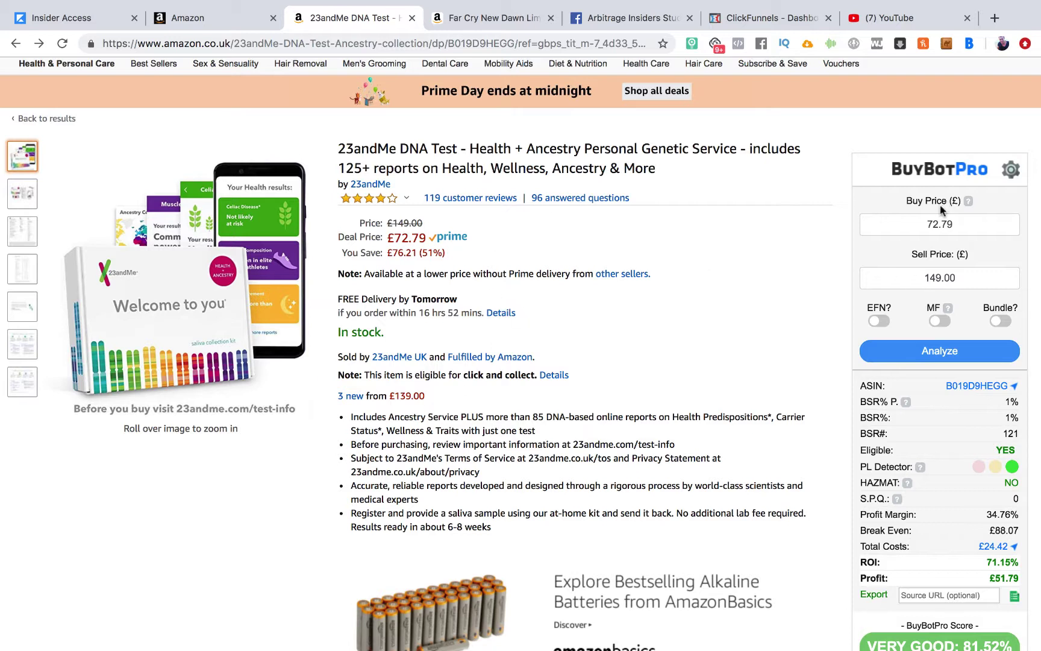
scroll(907, 434, "down", 2)
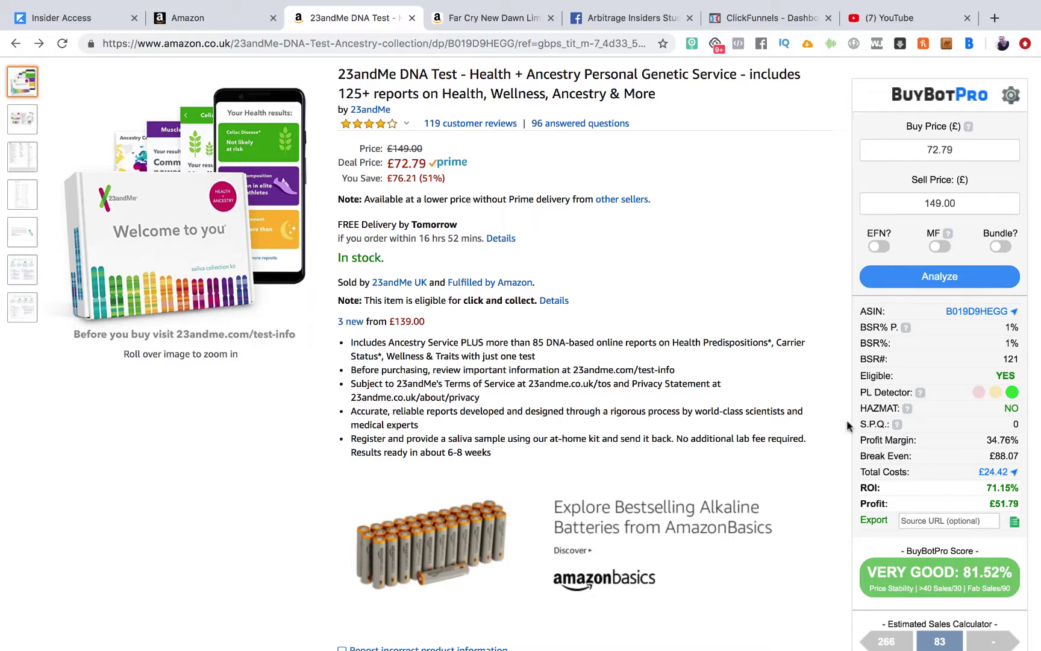
scroll(723, 372, "up", 5)
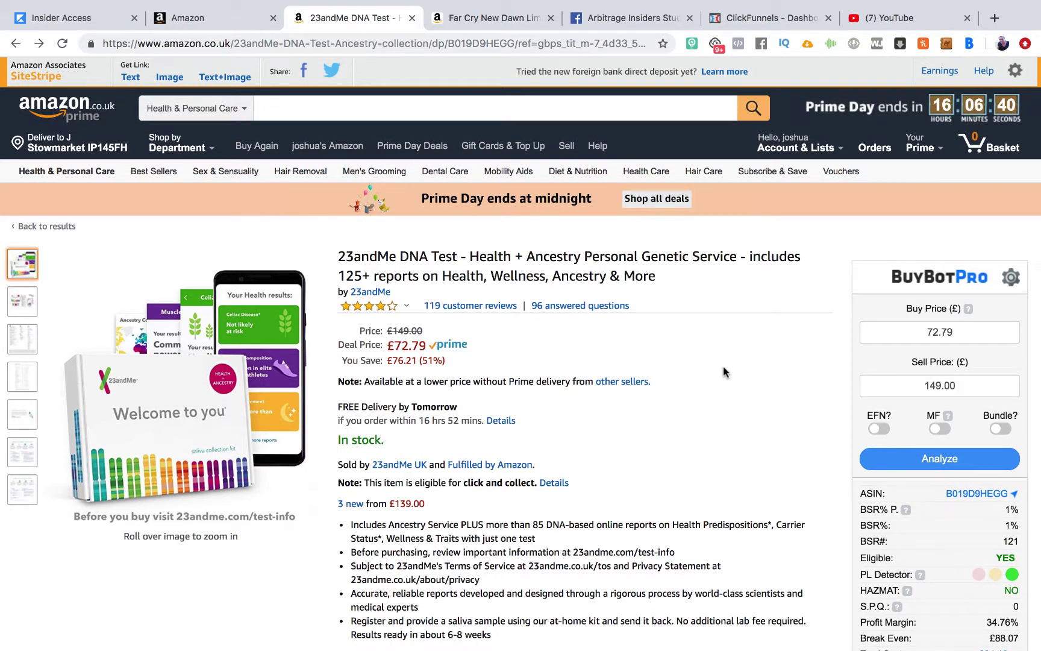